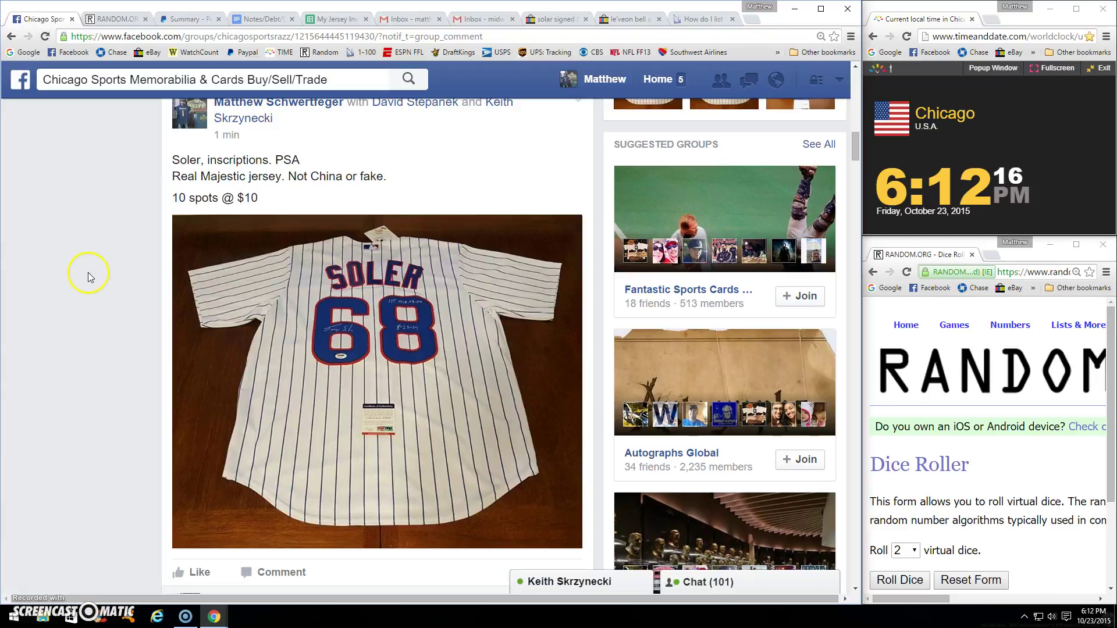
{"action": "scroll", "coordinate": [98, 275], "scroll_direction": "down", "scroll_amount": 3}
{"action": "scroll", "coordinate": [98, 274], "scroll_direction": "down", "scroll_amount": 1}
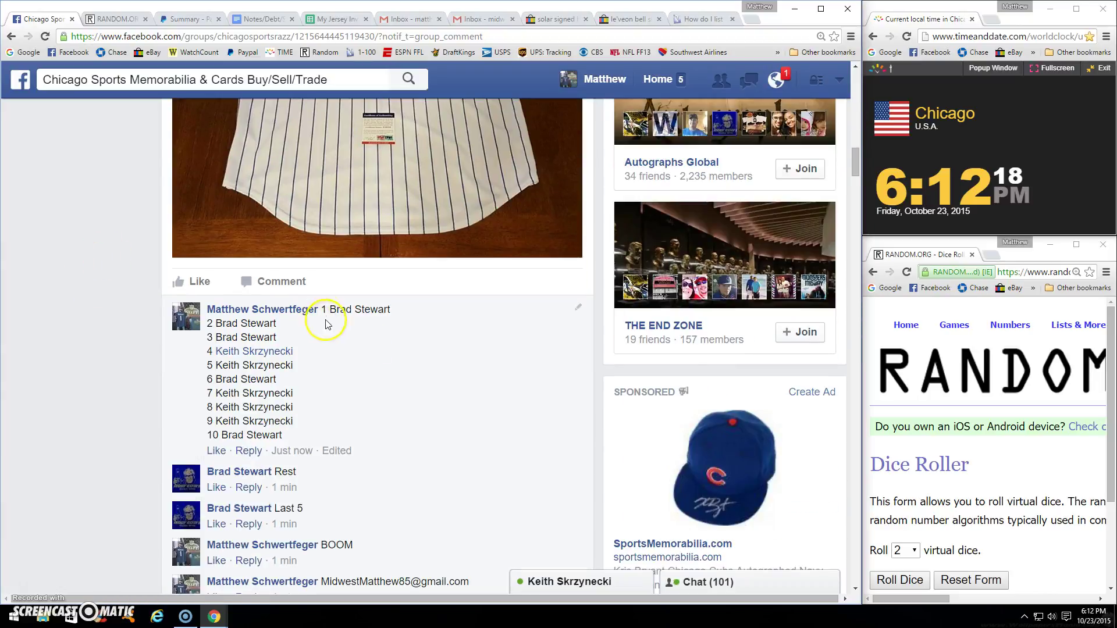
- Copy the 1–10 jersey spot list, post a LIVE comment, and roll the two dice
{"action": "left_click_drag", "start_coordinate": [324, 310], "coordinate": [334, 433]}
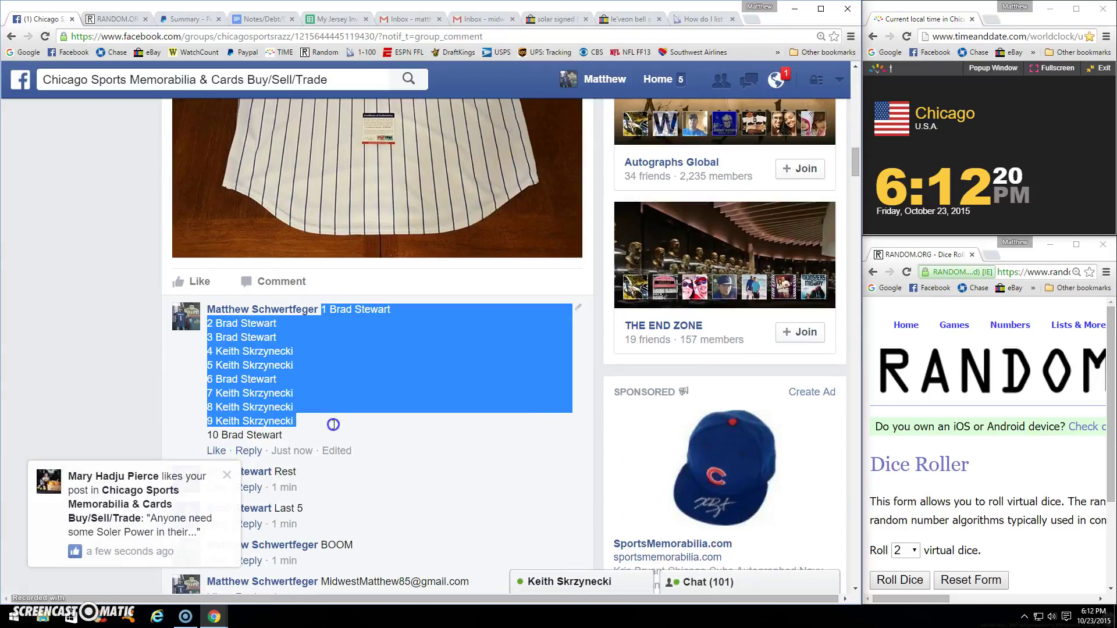
{"action": "right_click", "coordinate": [342, 406]}
{"action": "left_click", "coordinate": [362, 390]}
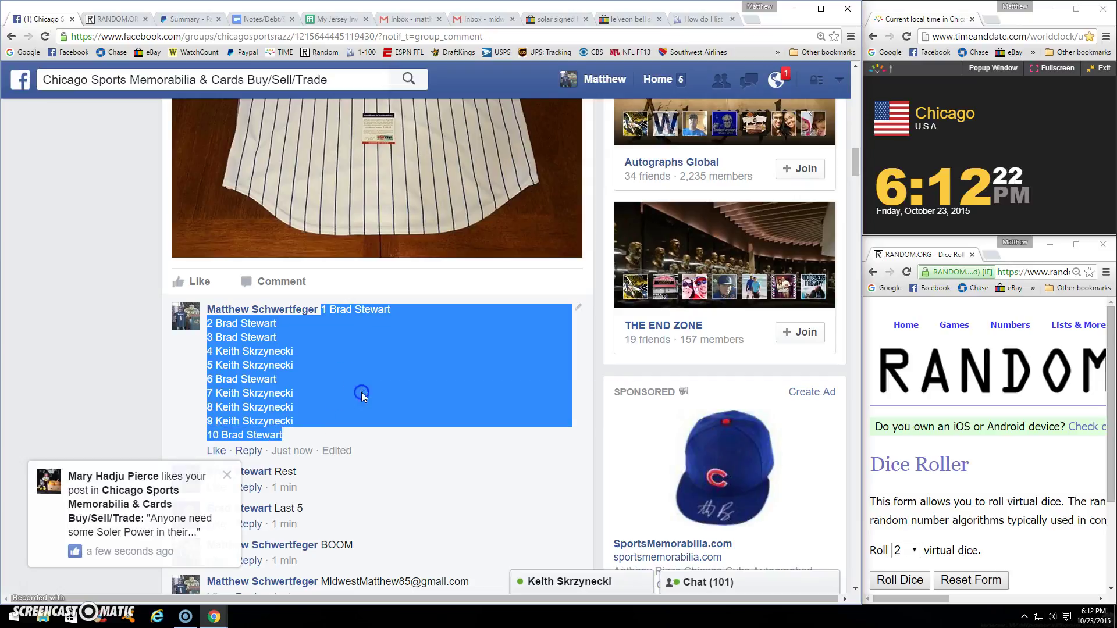
{"action": "scroll", "coordinate": [361, 392], "scroll_direction": "down", "scroll_amount": 4}
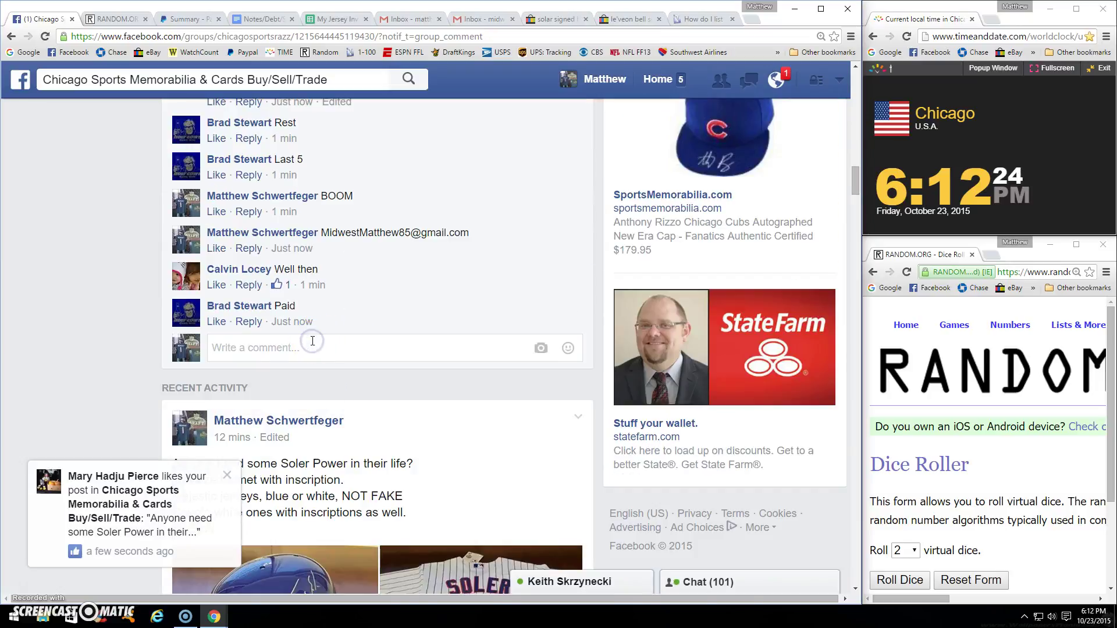
{"action": "type", "text": "LIVE"}
{"action": "key", "text": "Return"}
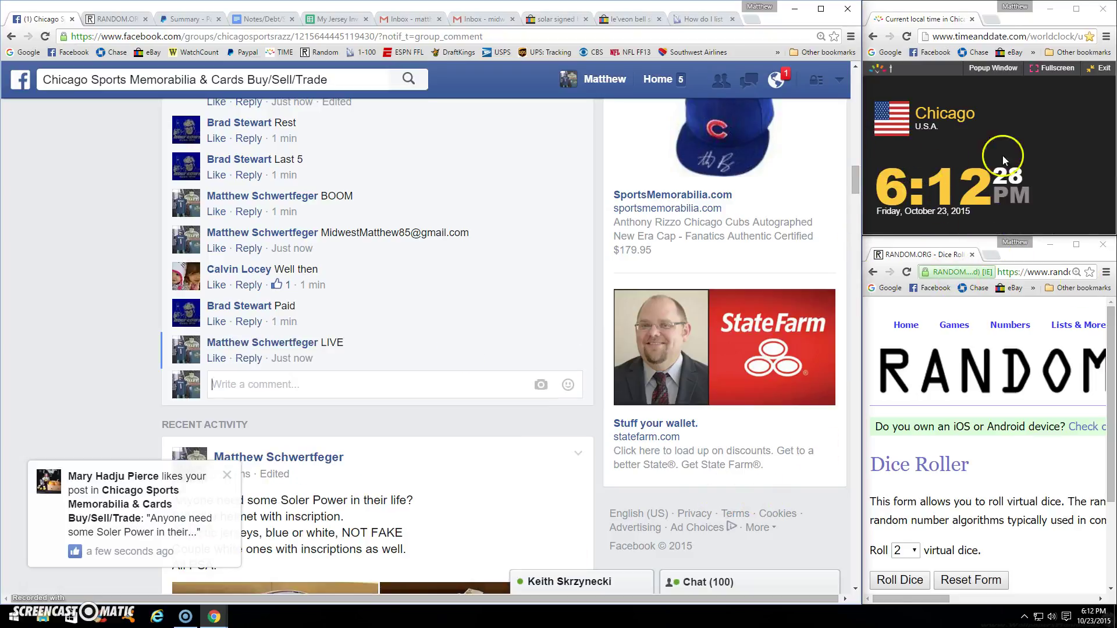
{"action": "left_click", "coordinate": [899, 580]}
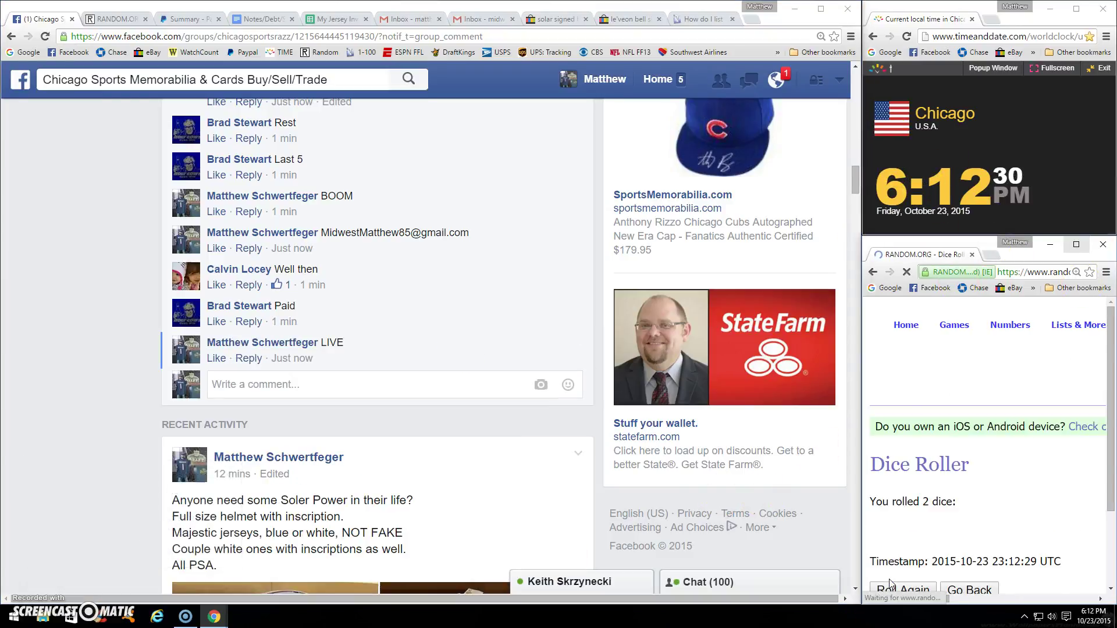
- Paste the ten jersey spots into RANDOM.ORG's List Randomizer and randomize them
{"action": "left_click", "coordinate": [114, 19]}
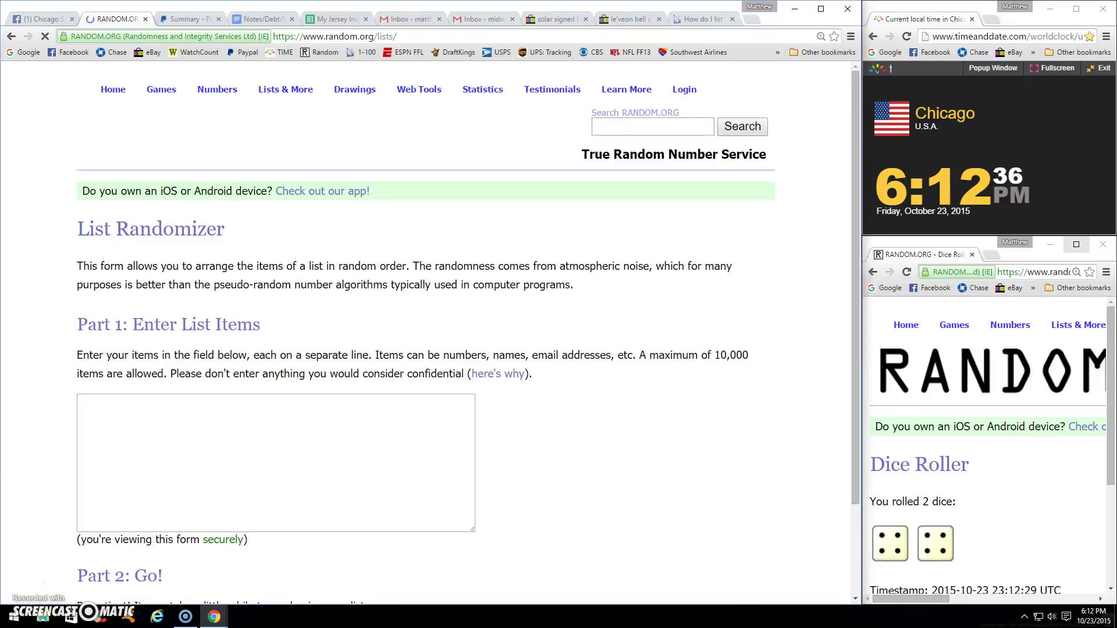
{"action": "right_click", "coordinate": [104, 410]}
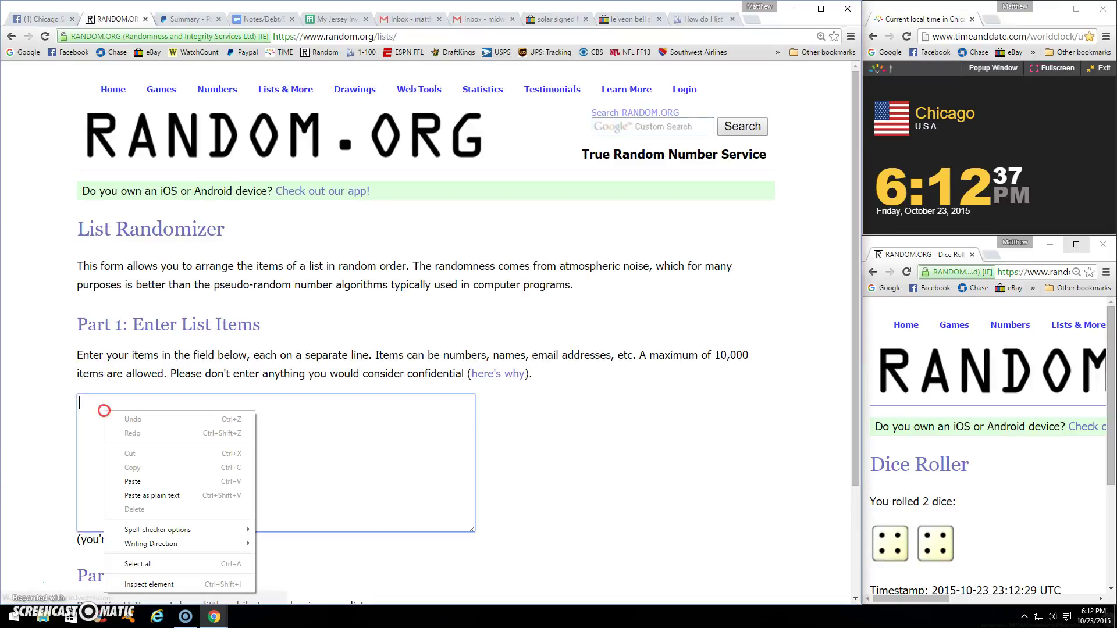
{"action": "left_click", "coordinate": [132, 482]}
{"action": "scroll", "coordinate": [40, 384], "scroll_direction": "down", "scroll_amount": 2}
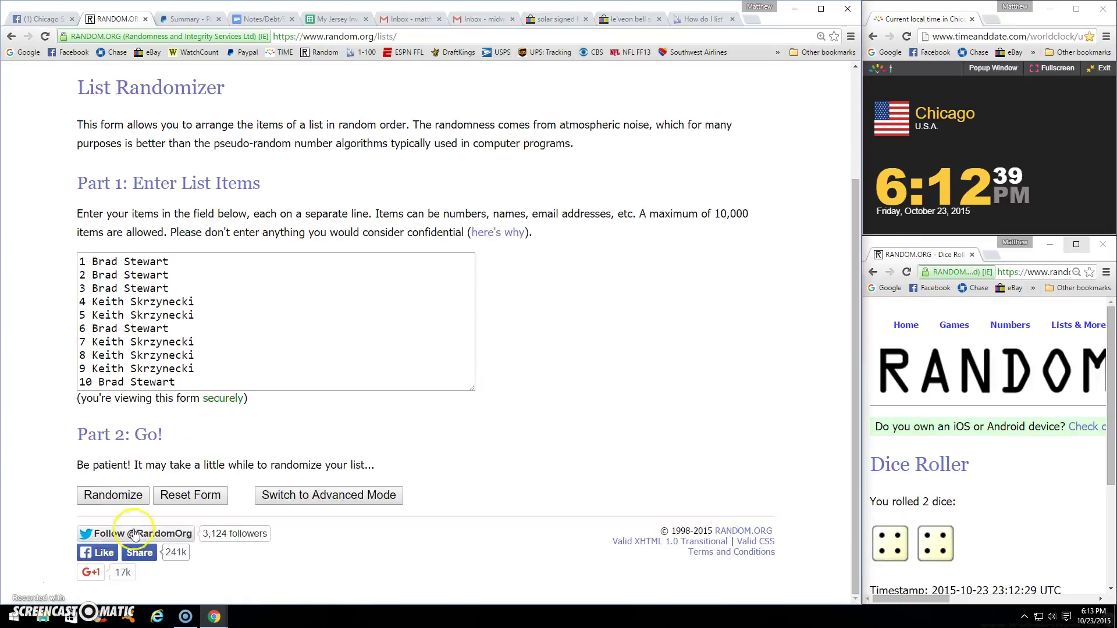
{"action": "left_click", "coordinate": [113, 495]}
- Shuffle the list six more times, then highlight the ten-item and seven-times counts
{"action": "left_click", "coordinate": [105, 469]}
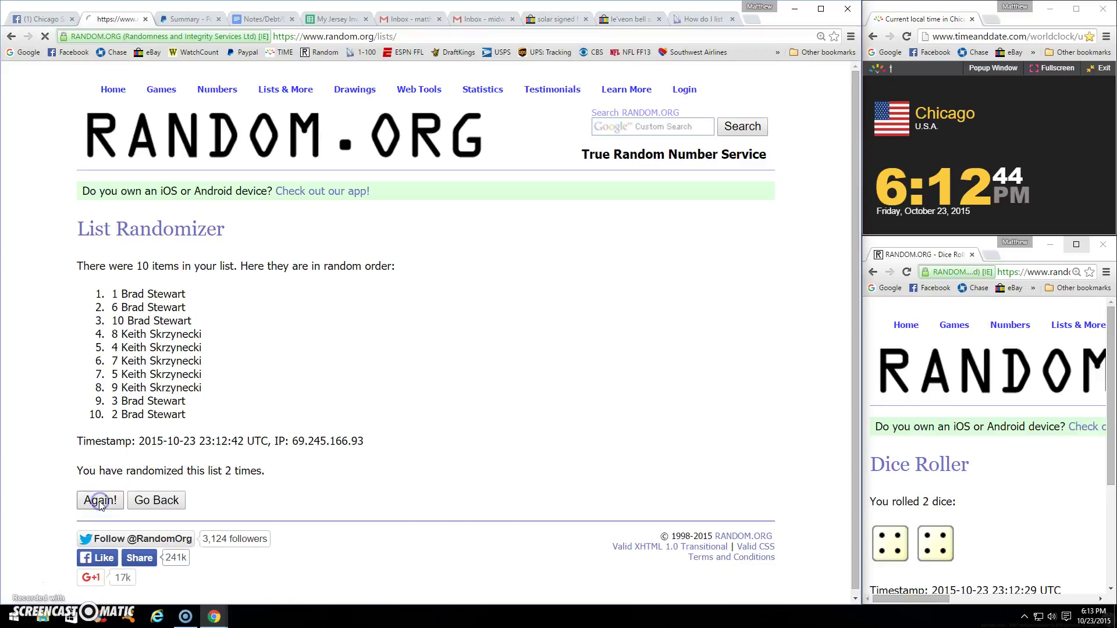
{"action": "left_click", "coordinate": [103, 500]}
{"action": "left_click", "coordinate": [103, 500]}
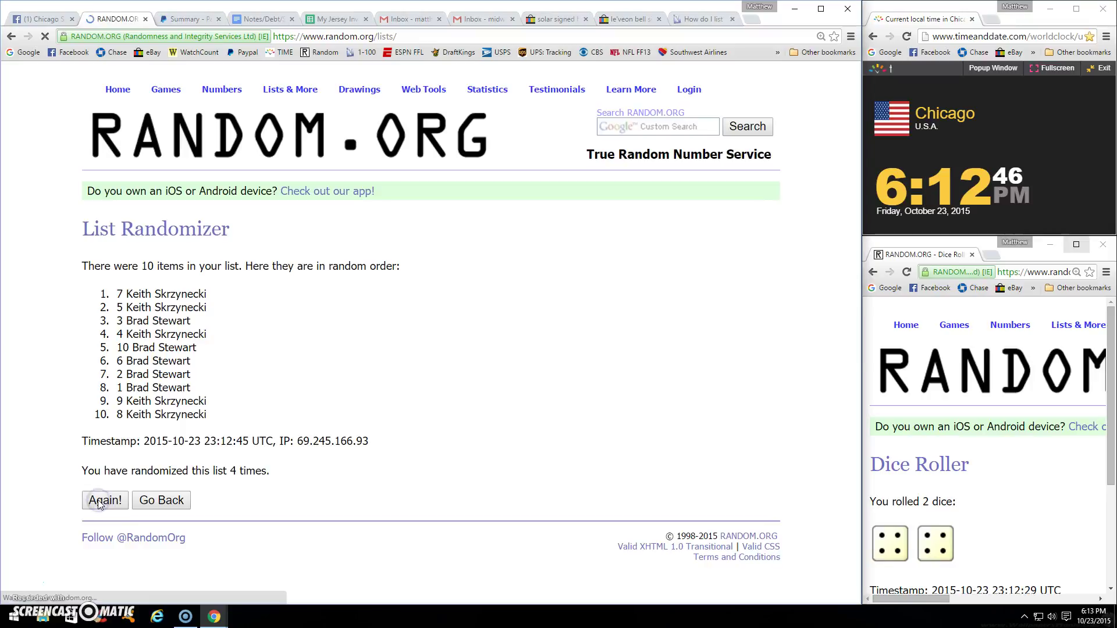
{"action": "left_click", "coordinate": [106, 500]}
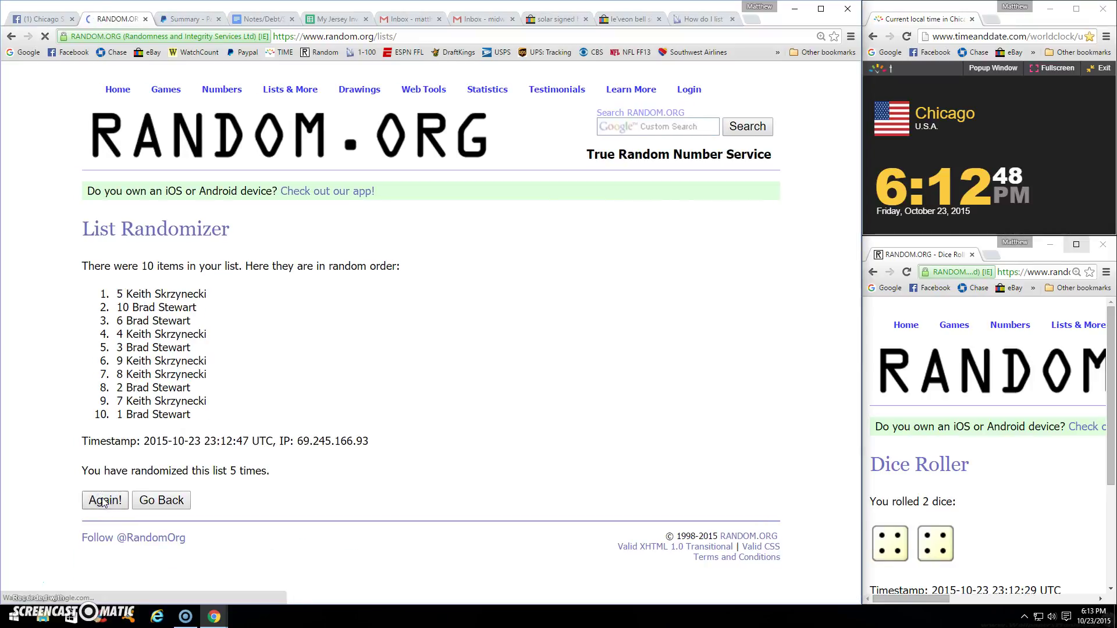
{"action": "left_click", "coordinate": [105, 500]}
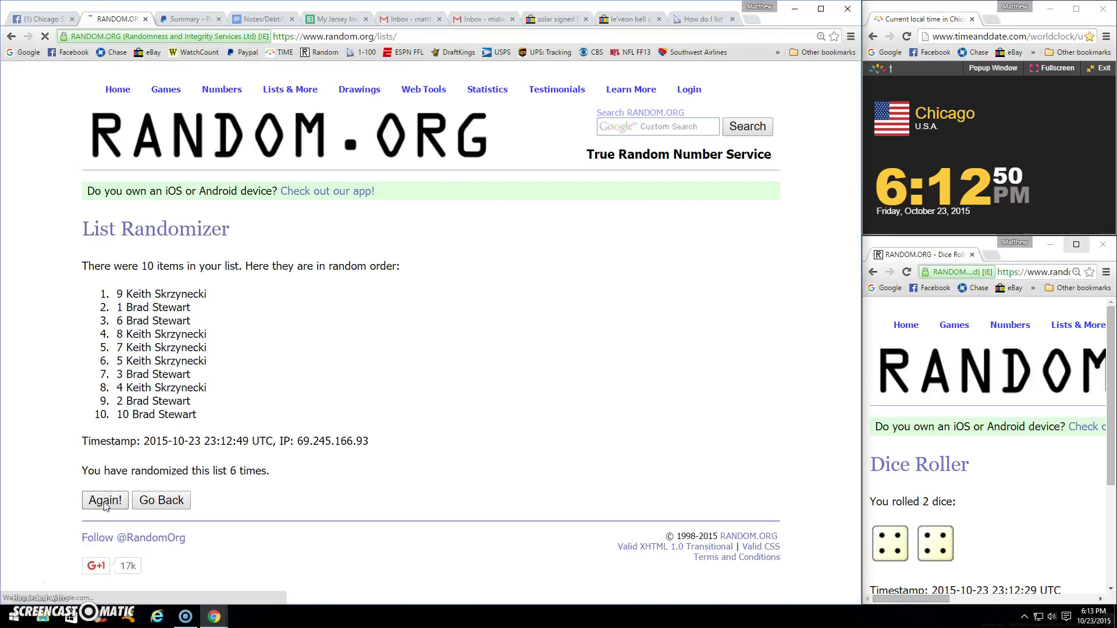
{"action": "left_click", "coordinate": [99, 500]}
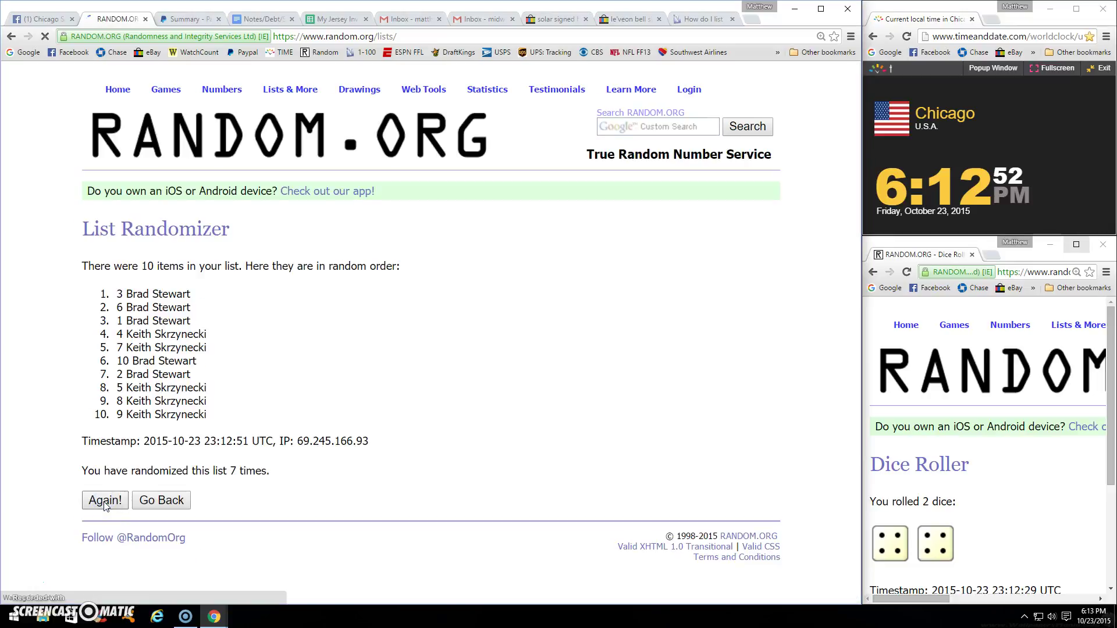
{"action": "left_click_drag", "start_coordinate": [104, 267], "coordinate": [214, 267]}
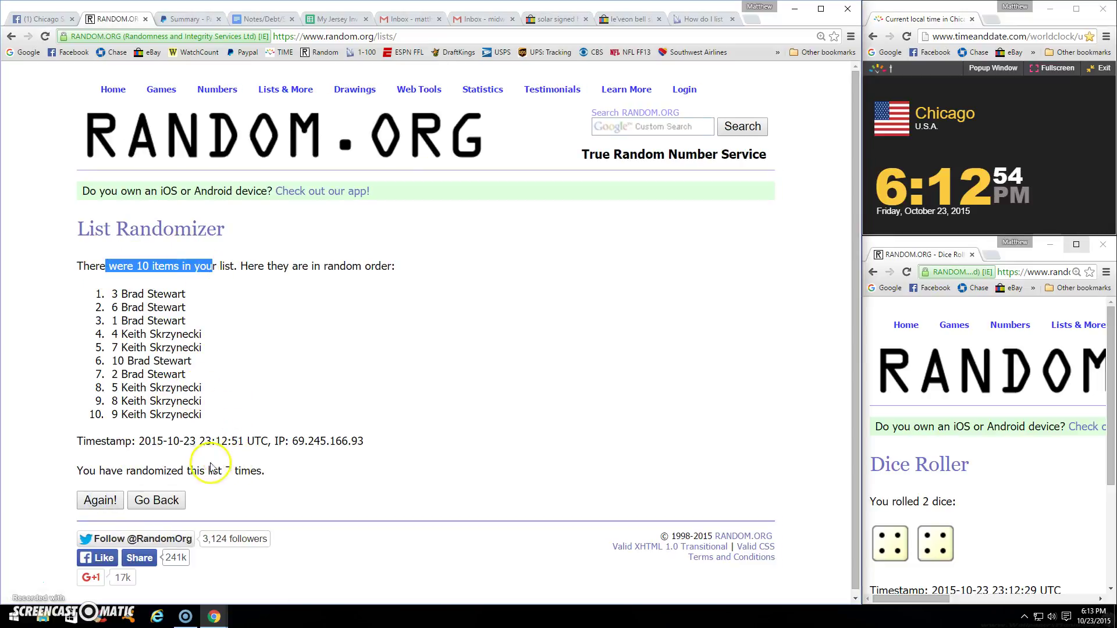
{"action": "left_click_drag", "start_coordinate": [189, 471], "coordinate": [265, 471]}
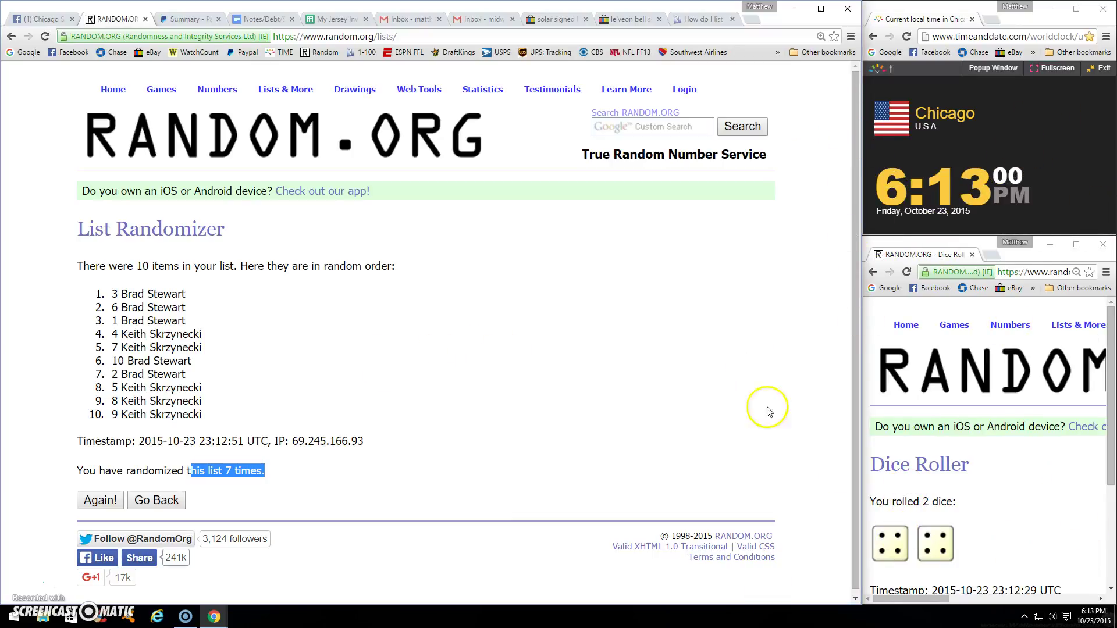
- Shuffle an eighth time, then highlight and copy the winning top entry, spot 9
{"action": "left_click", "coordinate": [100, 501]}
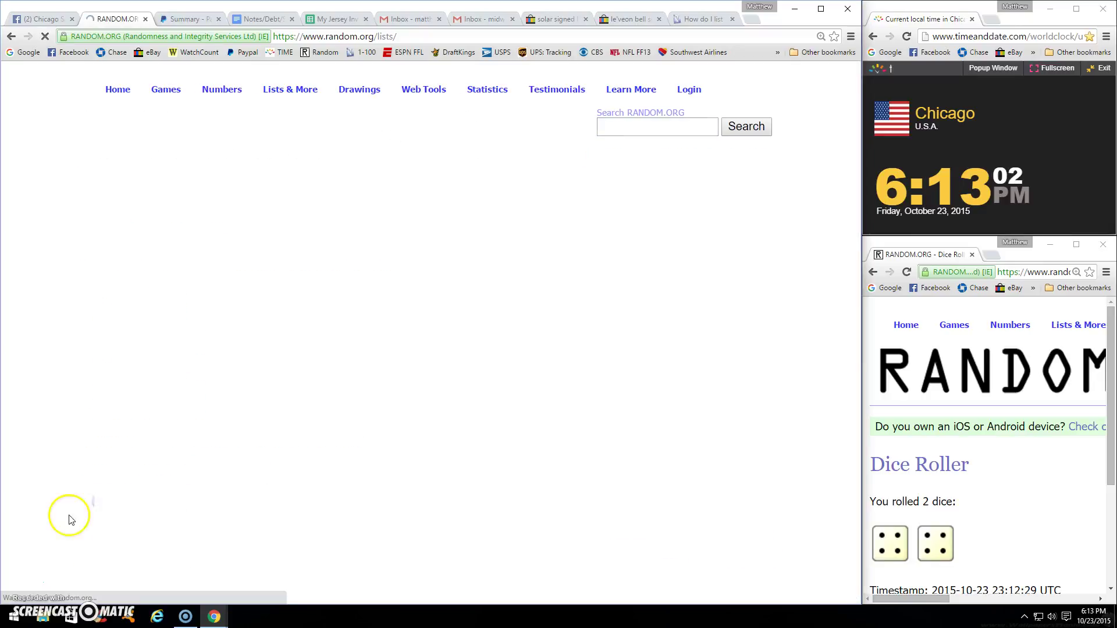
{"action": "mouse_move", "coordinate": [203, 295]}
{"action": "left_mouse_down"}
{"action": "mouse_move", "coordinate": [114, 295]}
{"action": "mouse_move", "coordinate": [202, 294]}
{"action": "left_mouse_up"}
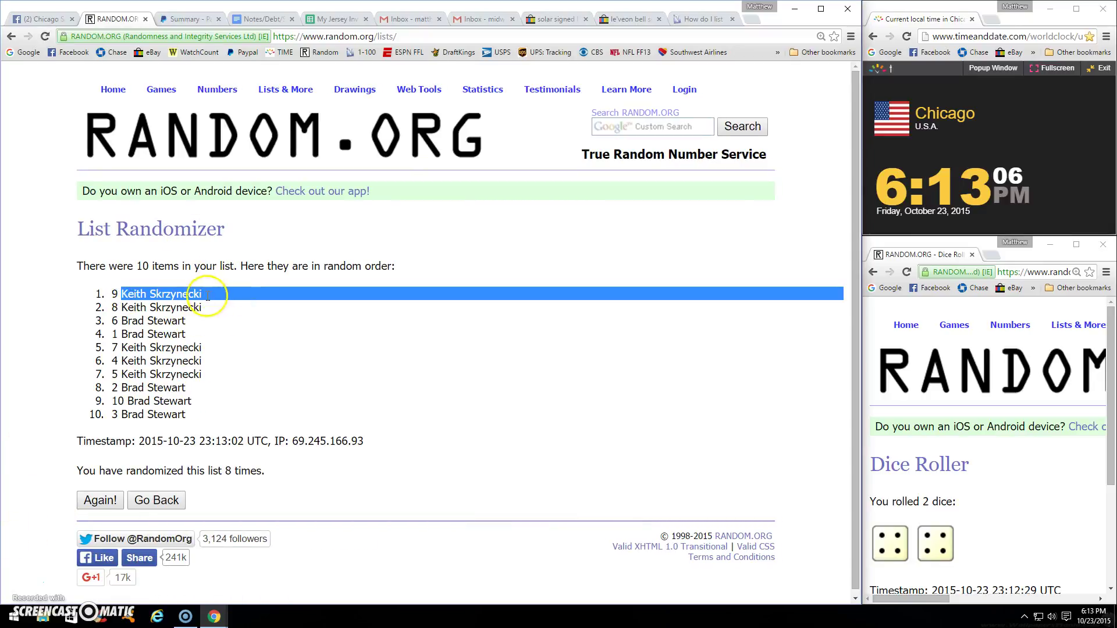
{"action": "right_click", "coordinate": [197, 294]}
{"action": "left_click", "coordinate": [225, 302]}
- Highlight the eight-times count, then return to the Facebook thread's comment box
{"action": "left_click_drag", "start_coordinate": [105, 265], "coordinate": [247, 250]}
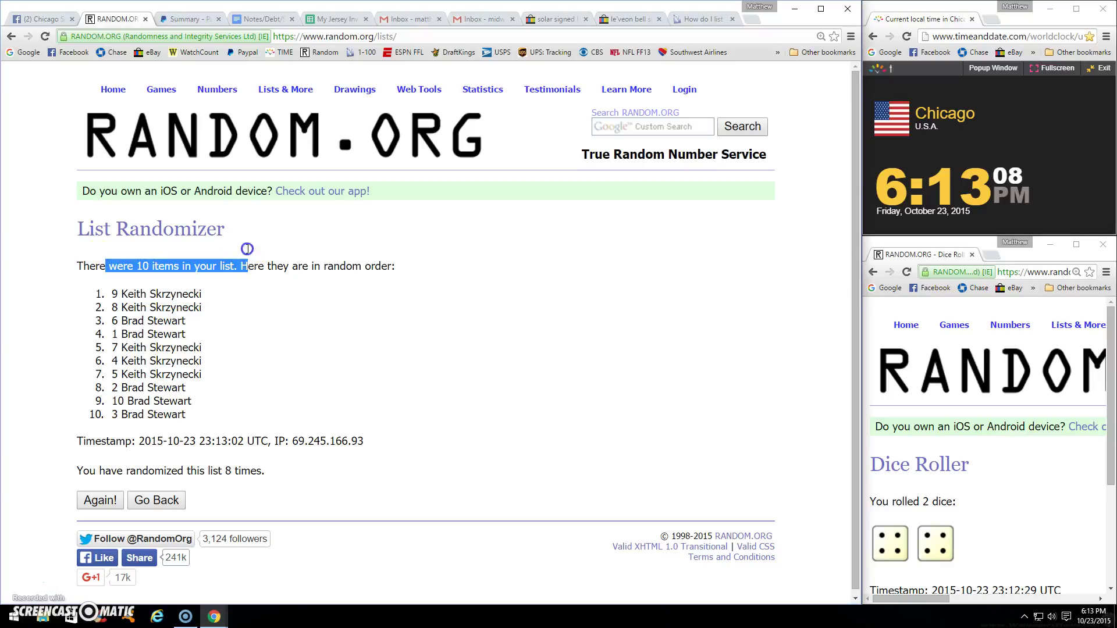
{"action": "left_click", "coordinate": [117, 289]}
{"action": "left_click_drag", "start_coordinate": [209, 470], "coordinate": [253, 465]}
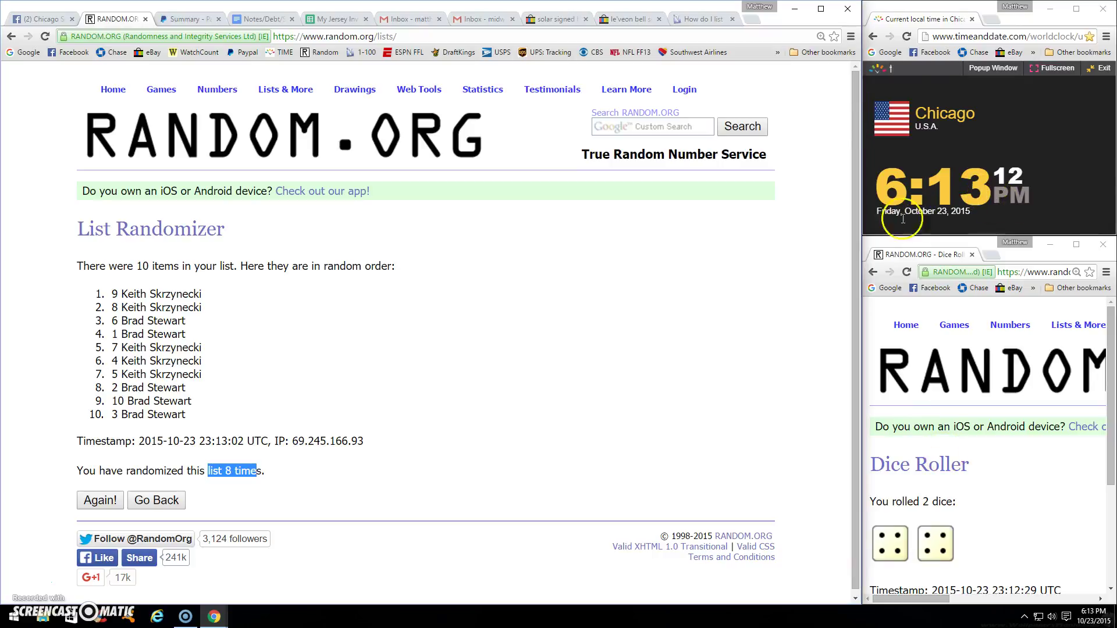
{"action": "left_click", "coordinate": [40, 19]}
{"action": "left_click", "coordinate": [297, 422]}
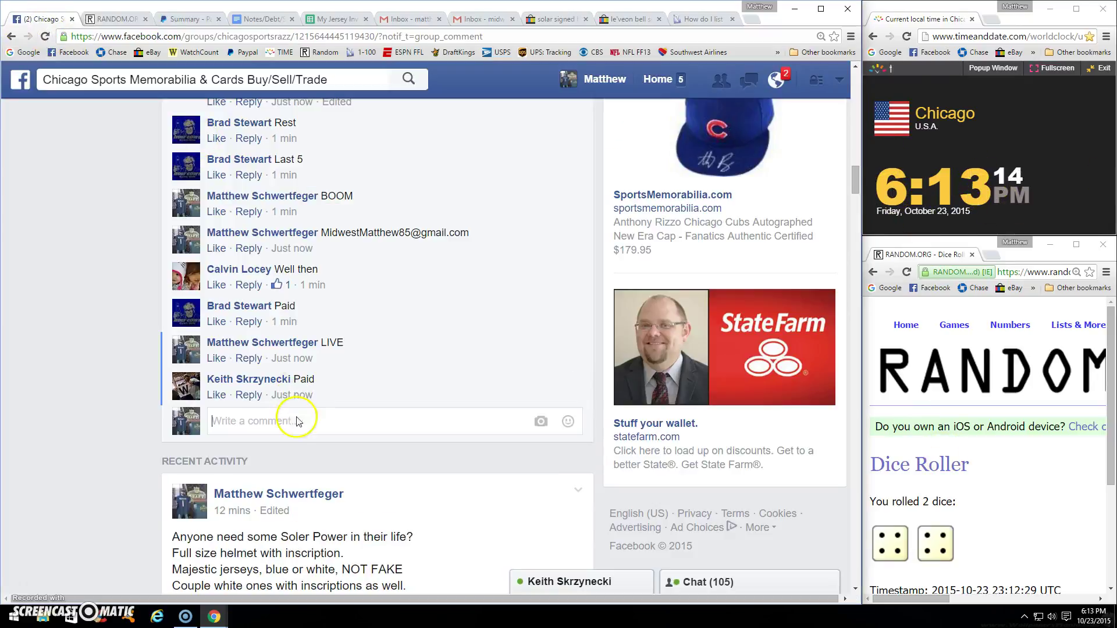